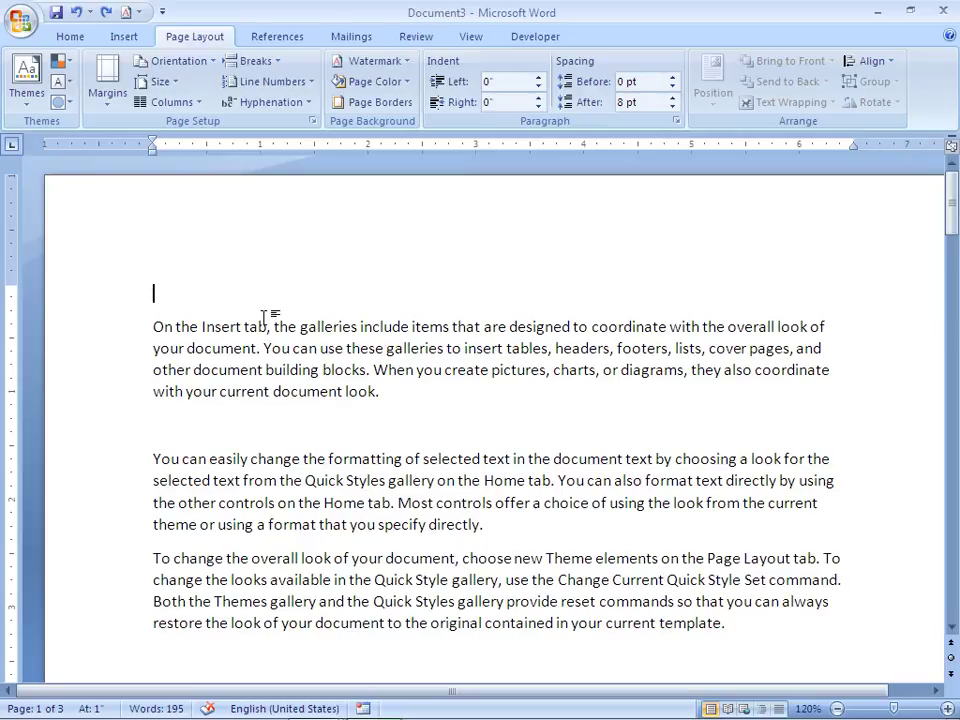
Open the custom margins settings and set the top margin to 1.5" and the bottom margin to 0.6"
click(265, 316)
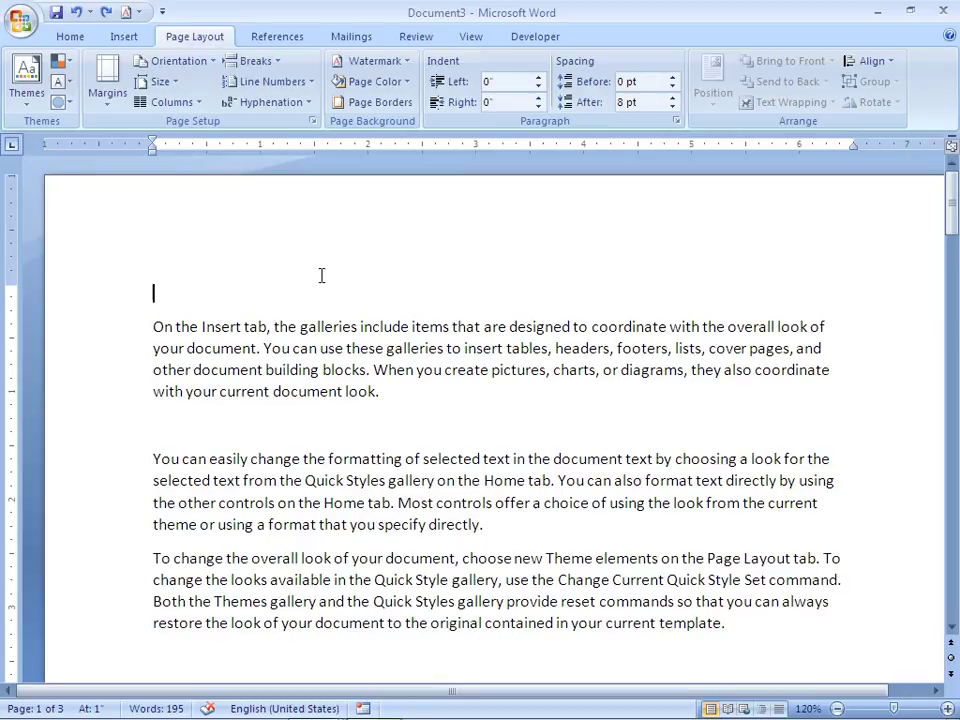
click(128, 106)
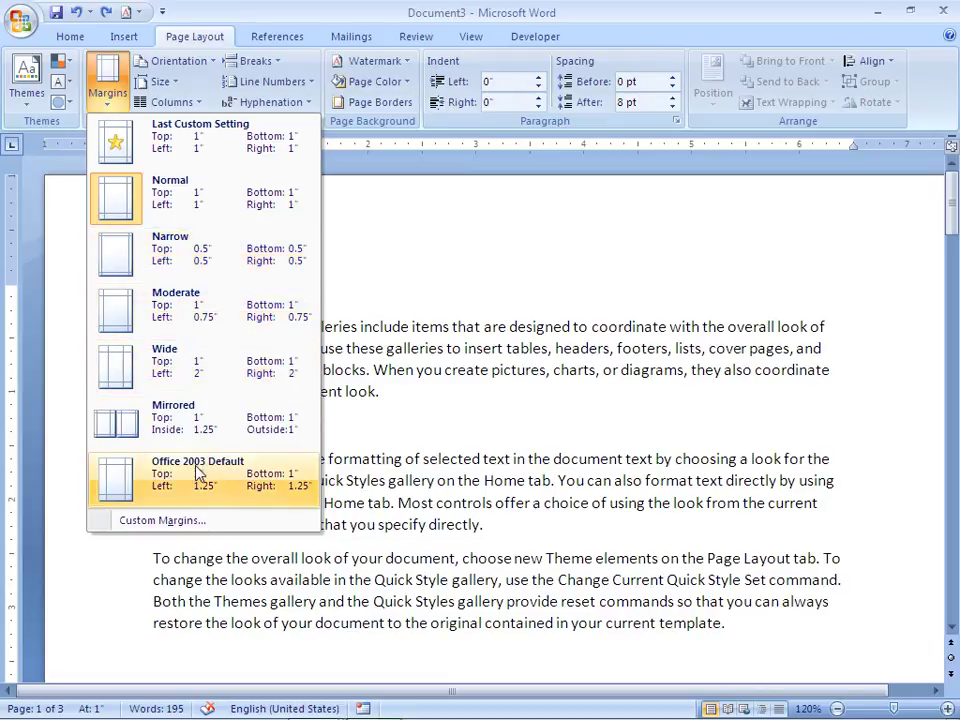
click(187, 533)
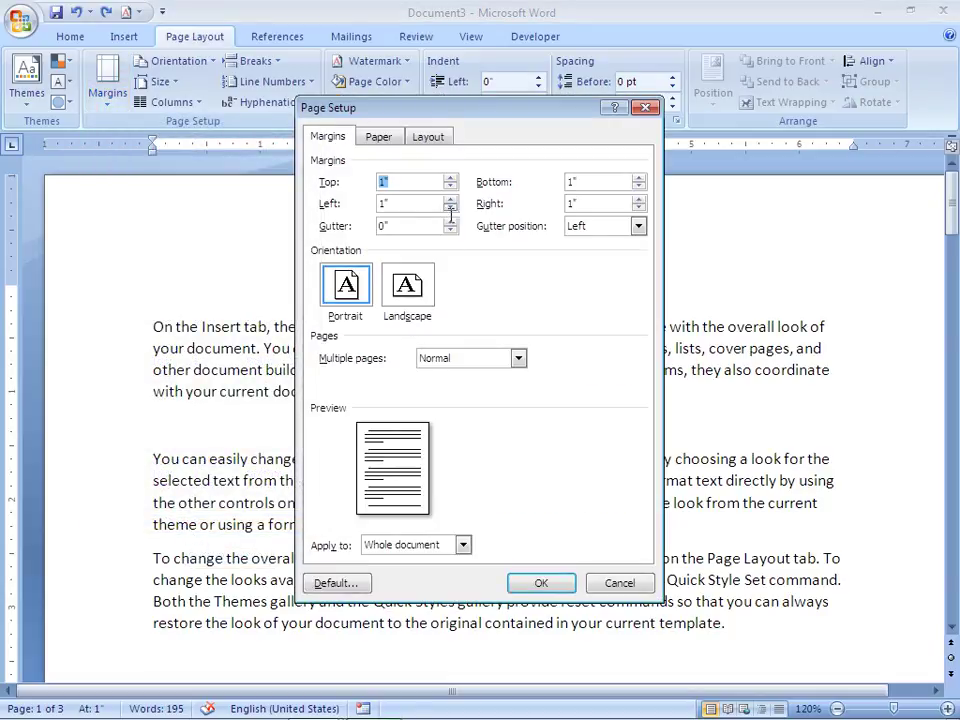
click(450, 179)
click(450, 179)
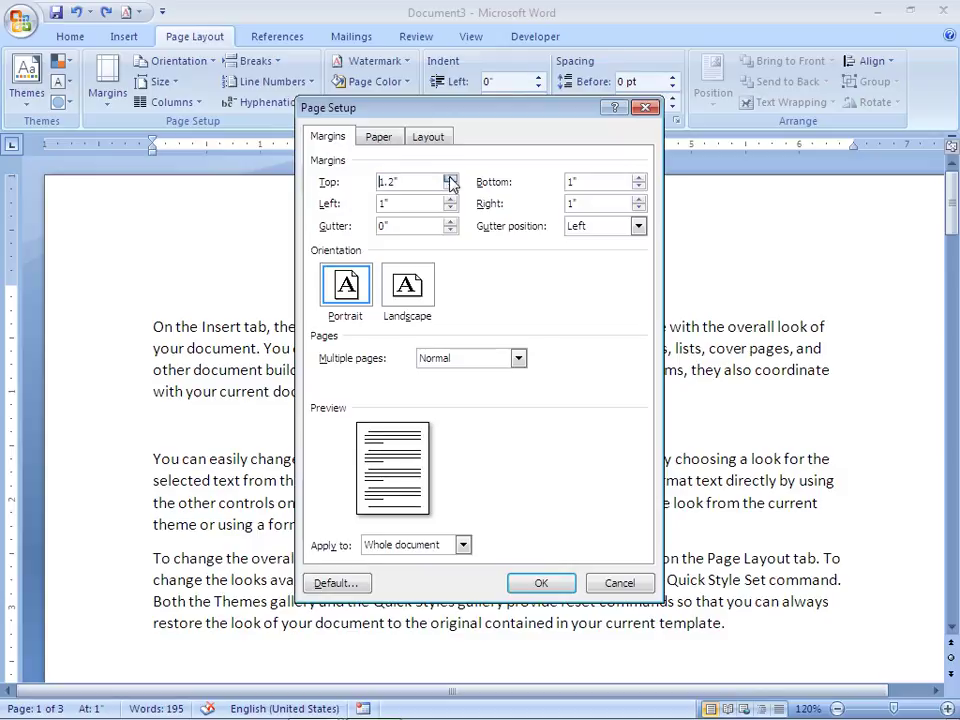
click(450, 179)
click(450, 179)
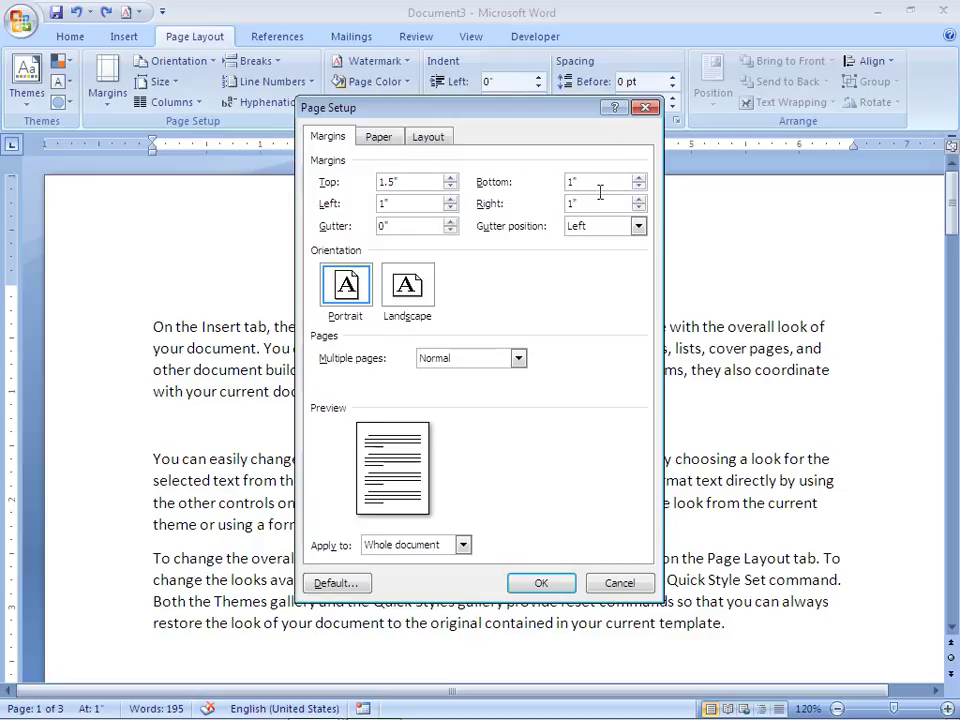
click(638, 189)
click(638, 189)
Set the gutter width to 0.8" in the page margins settings
click(449, 222)
click(449, 222)
click(449, 222)
click(449, 222)
click(449, 222)
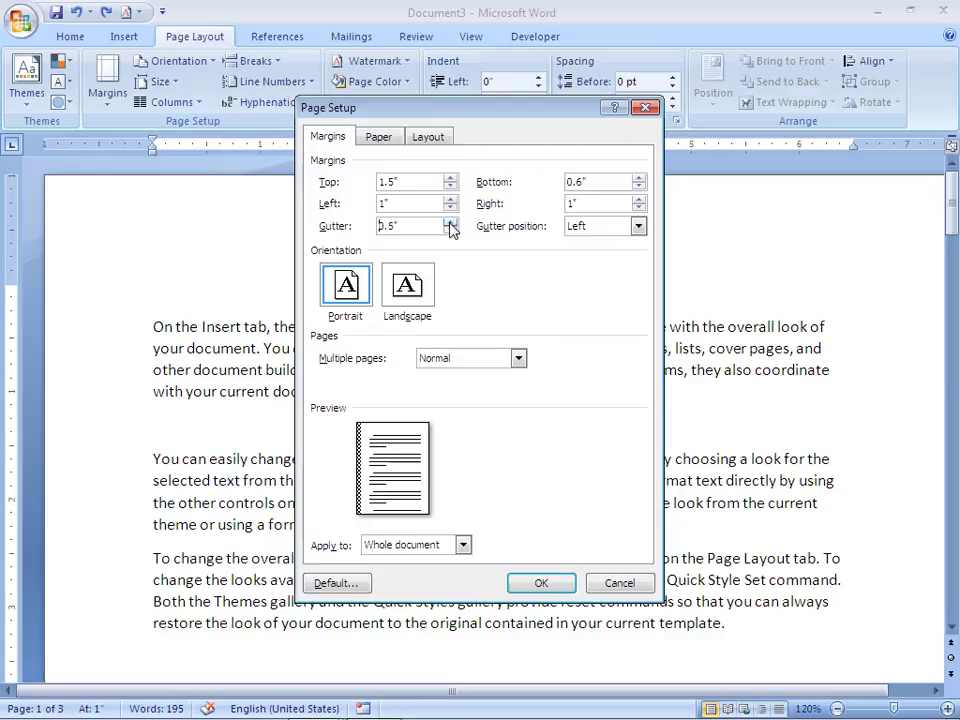
click(449, 222)
click(449, 222)
click(449, 222)
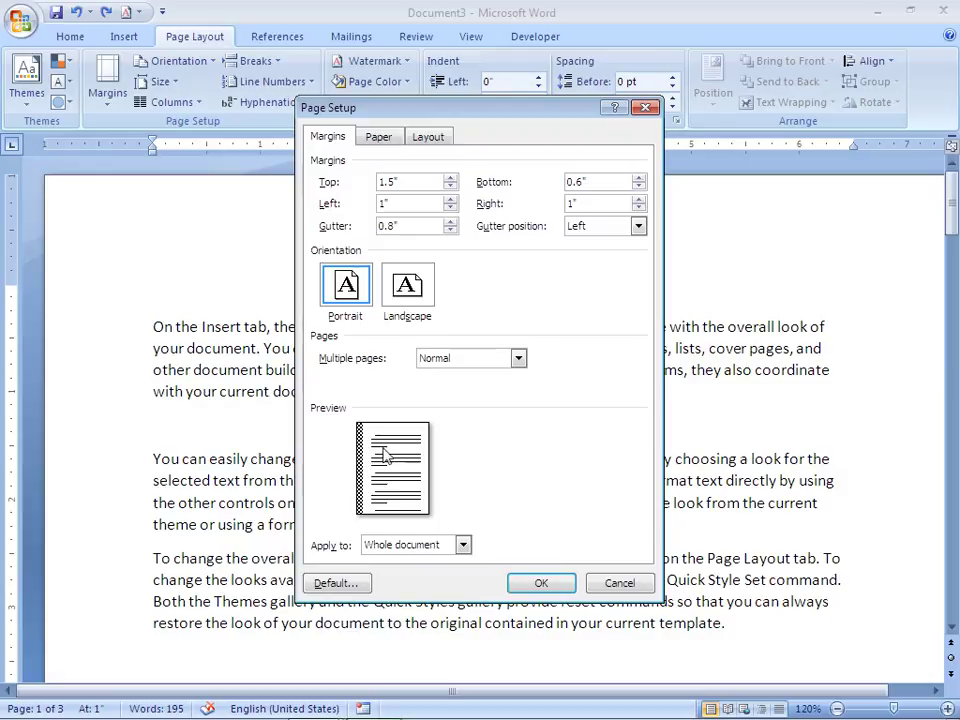
Preview the gutter position at Top and at Right, and return it to Left
click(638, 226)
click(625, 258)
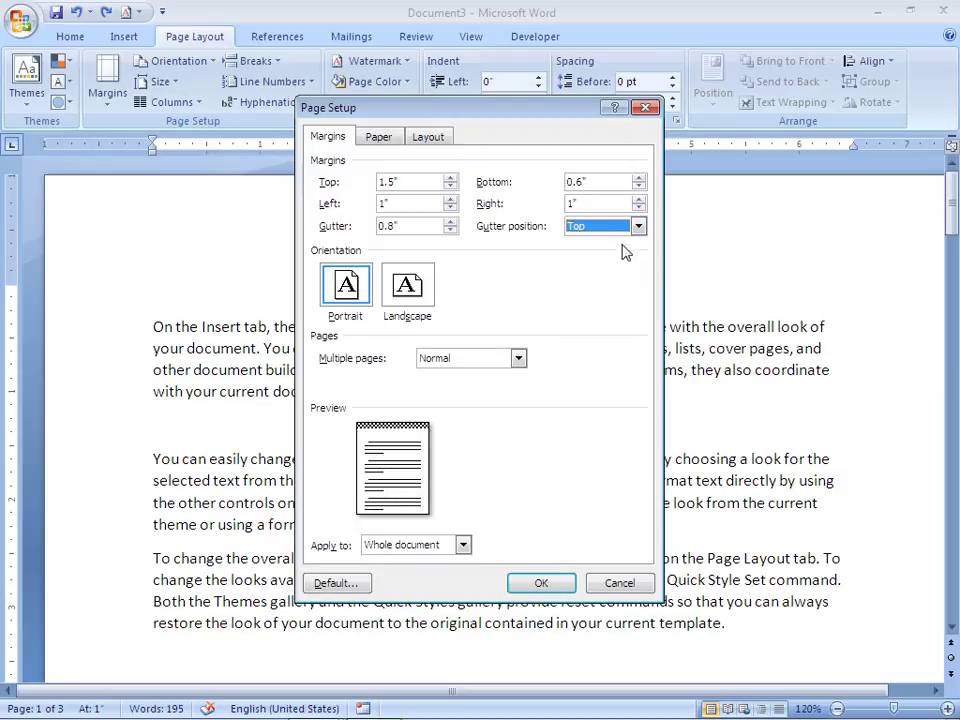
click(638, 228)
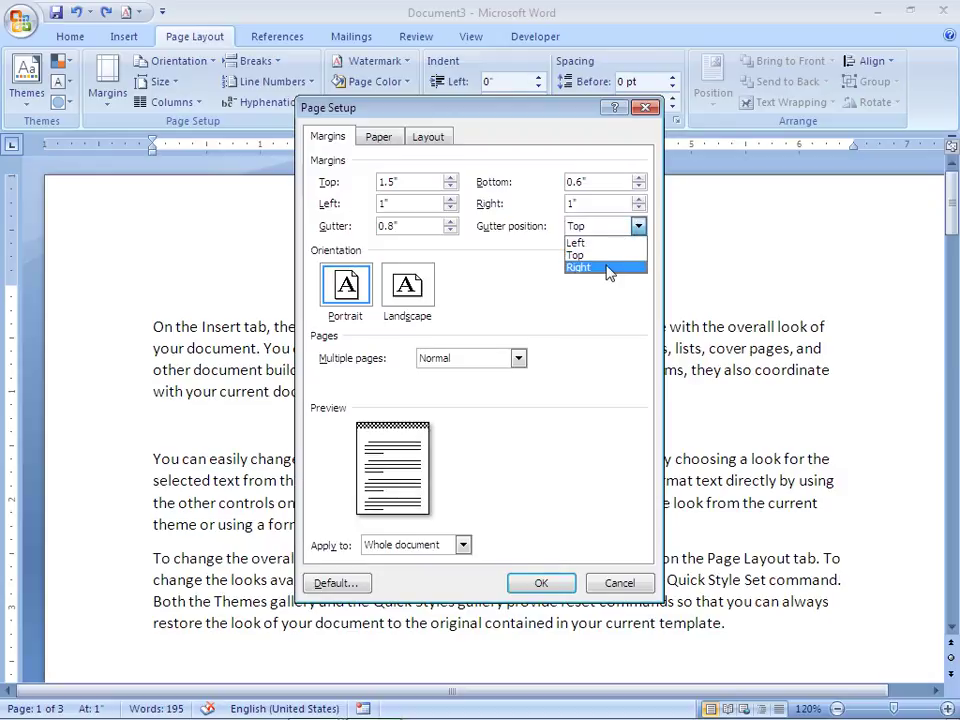
click(612, 268)
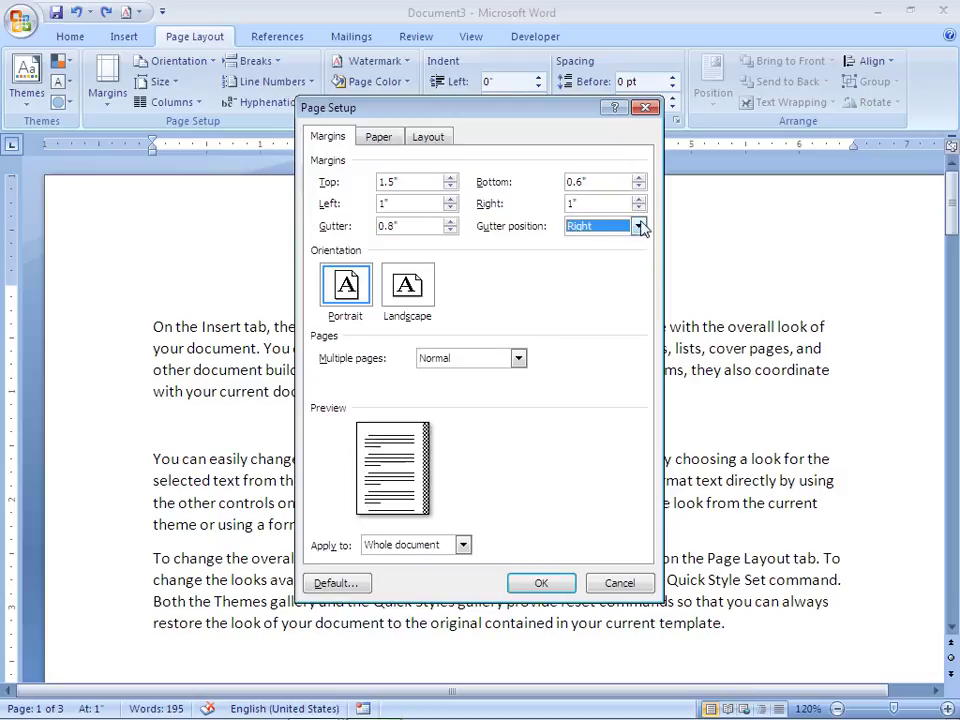
click(638, 226)
click(611, 245)
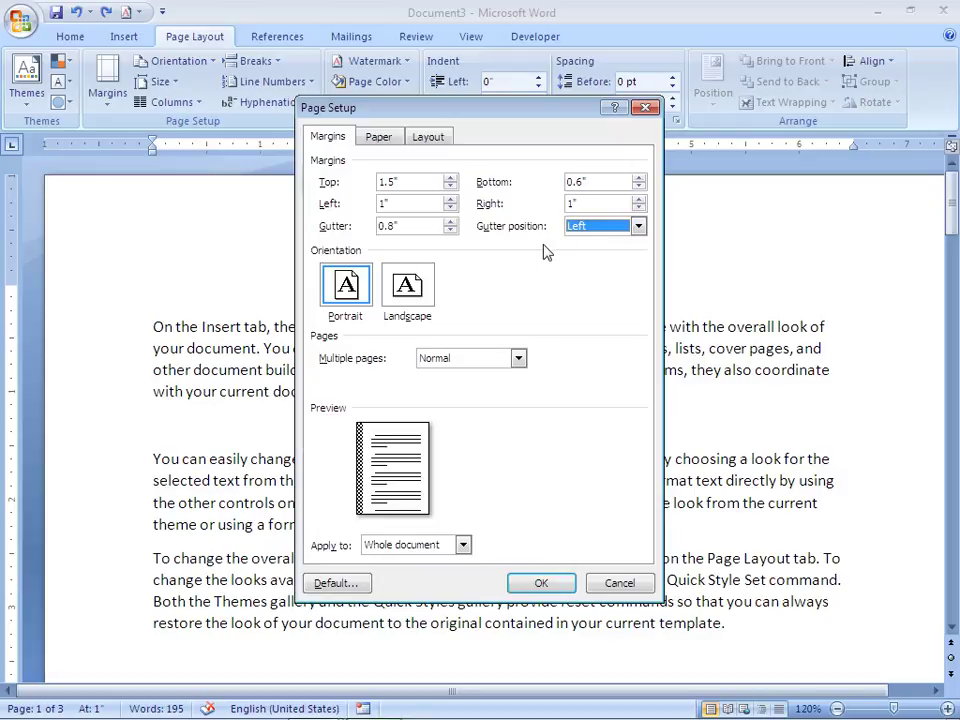
click(427, 230)
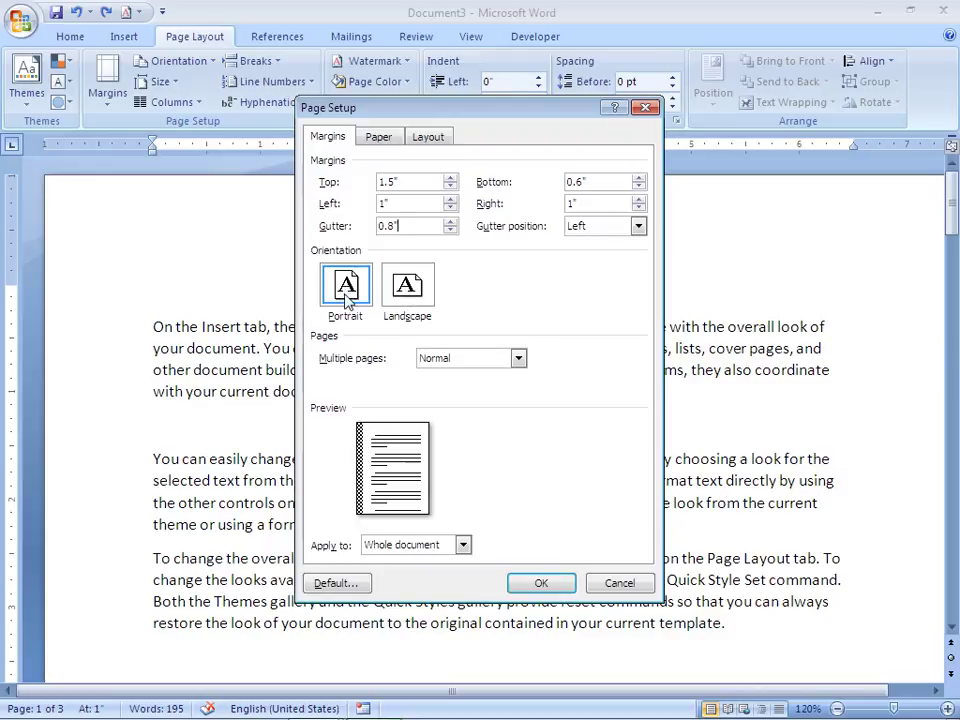
Apply the page setup with Landscape orientation, and switch the document back to Portrait
click(407, 292)
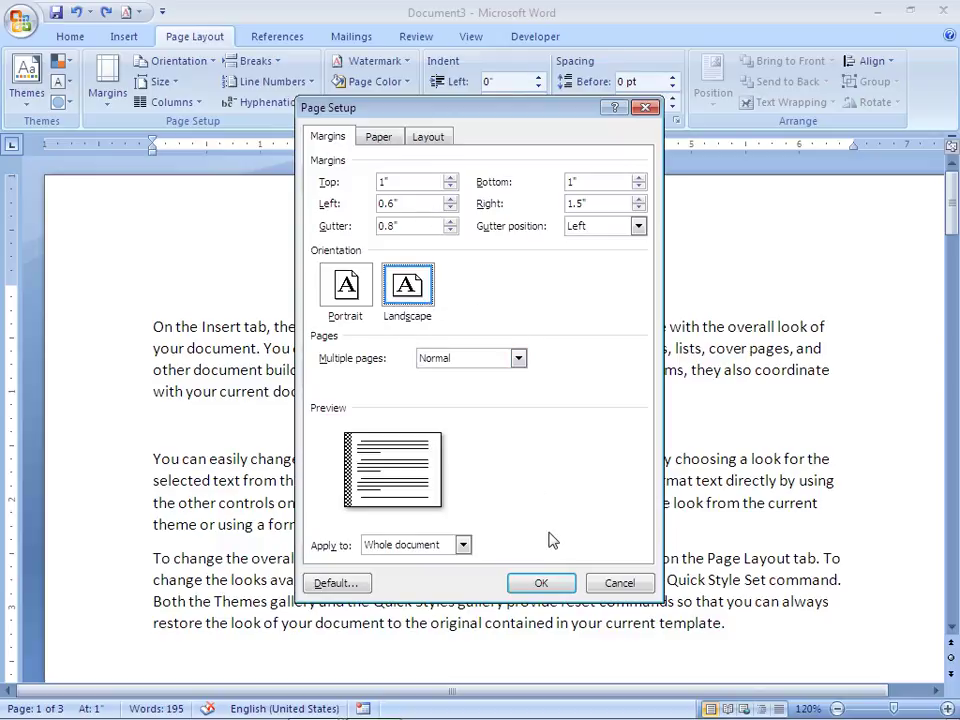
click(537, 583)
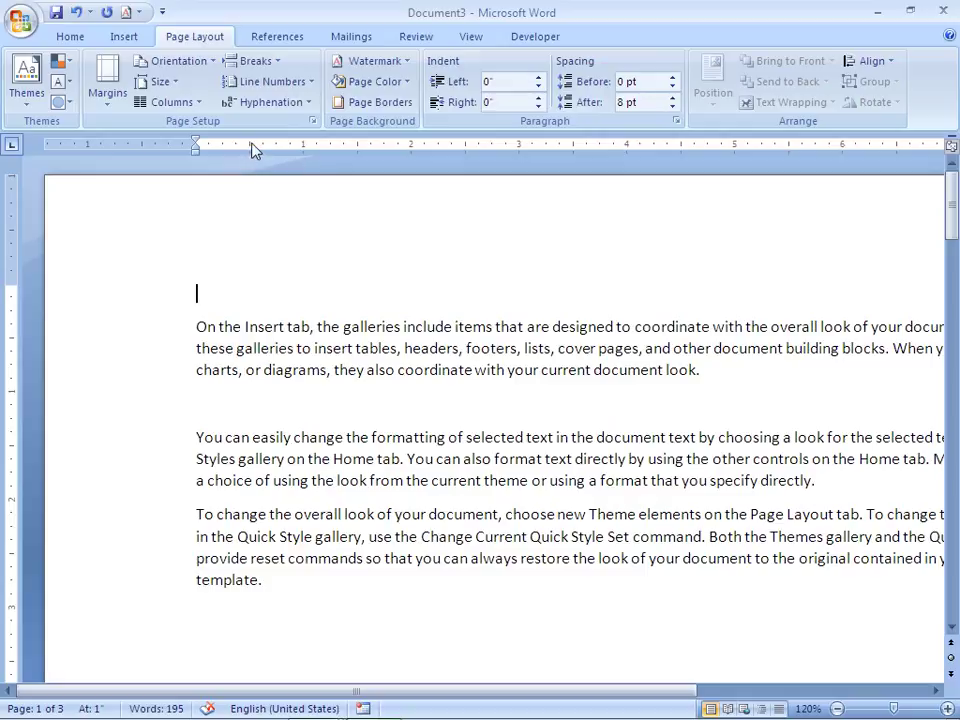
click(196, 63)
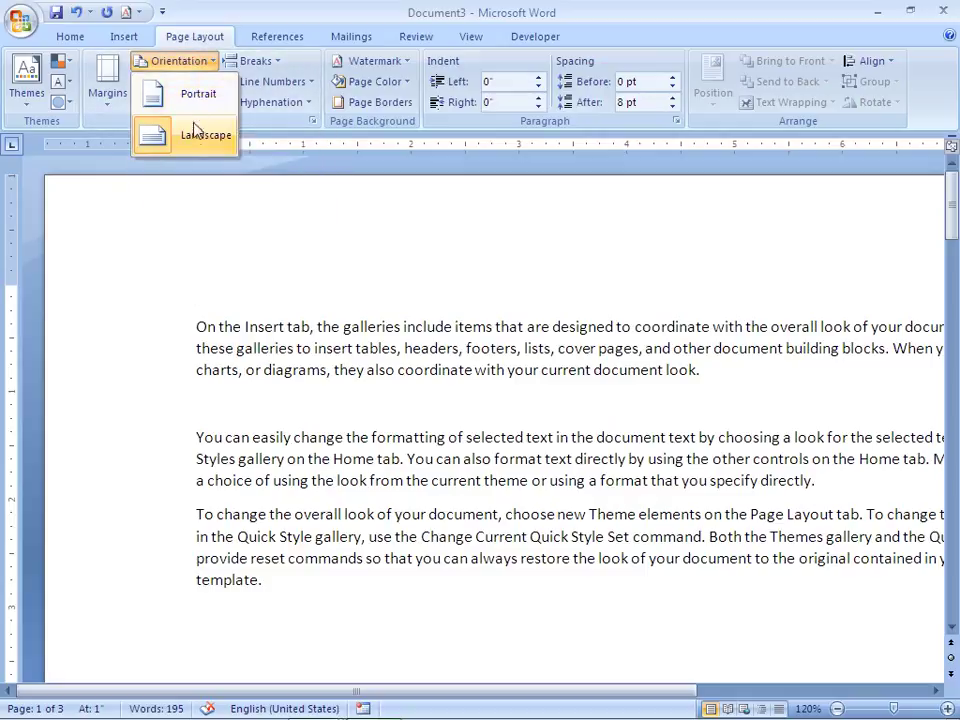
click(195, 95)
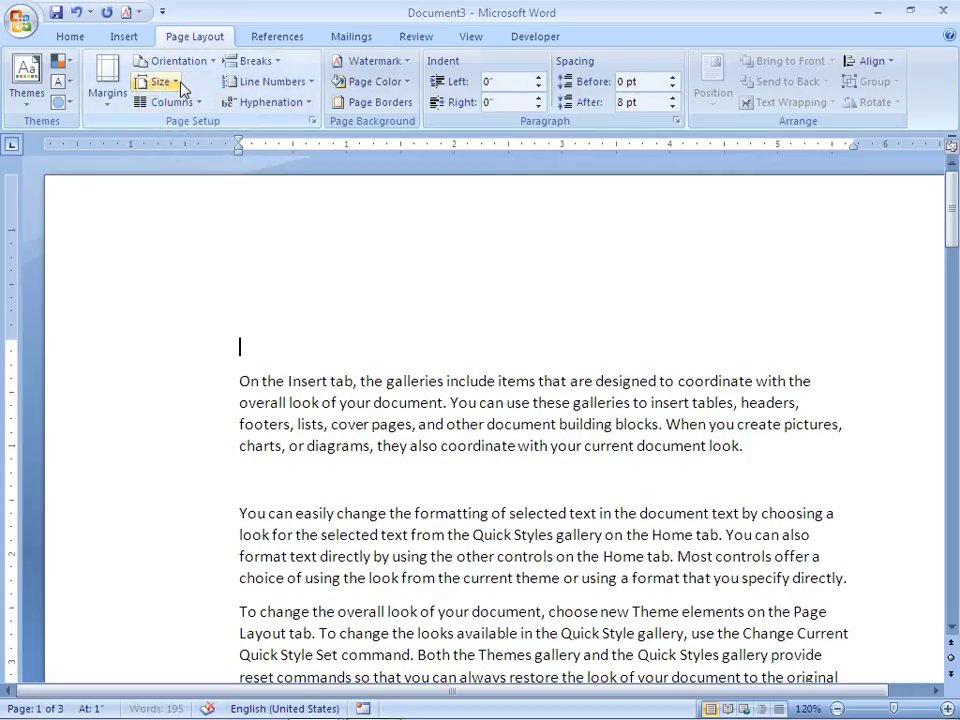
Change the document's paper size to Legal, 8.5" x 14"
click(158, 83)
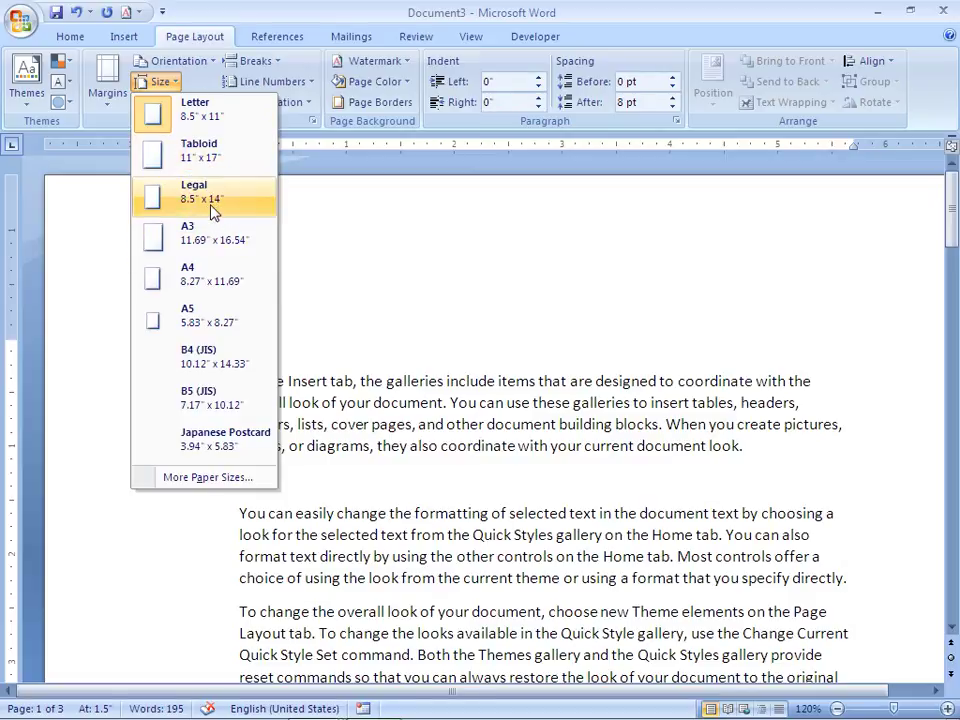
click(211, 121)
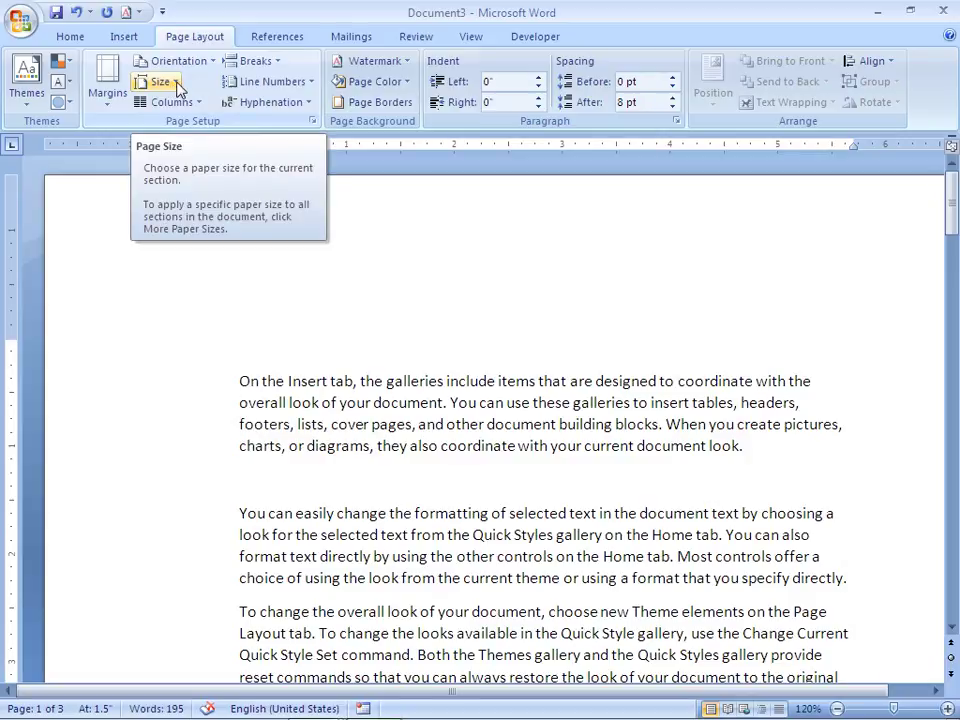
click(176, 84)
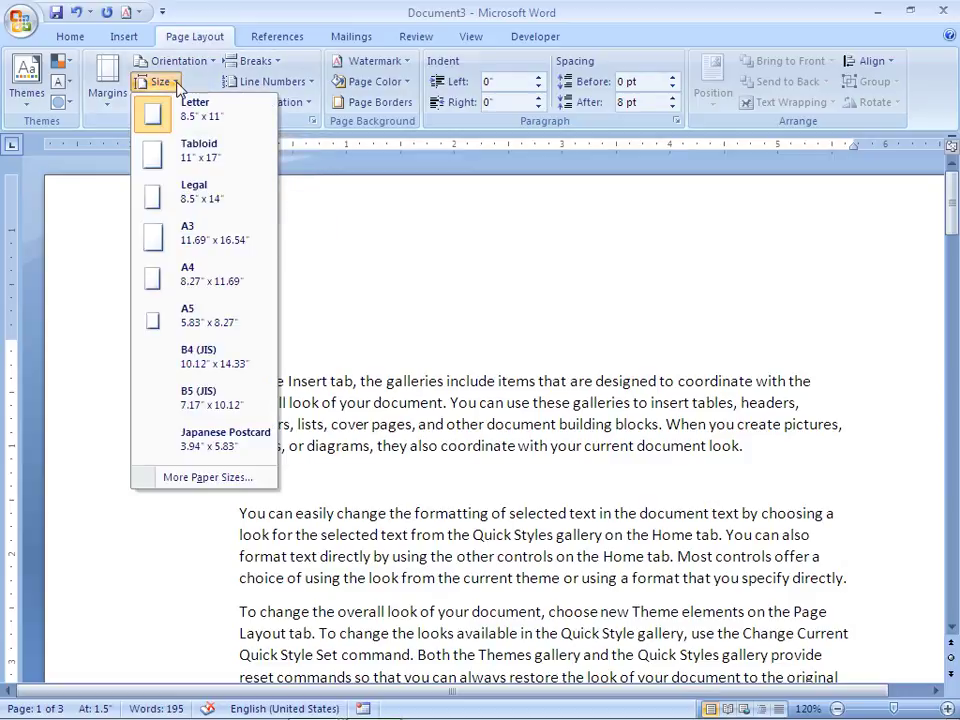
click(247, 205)
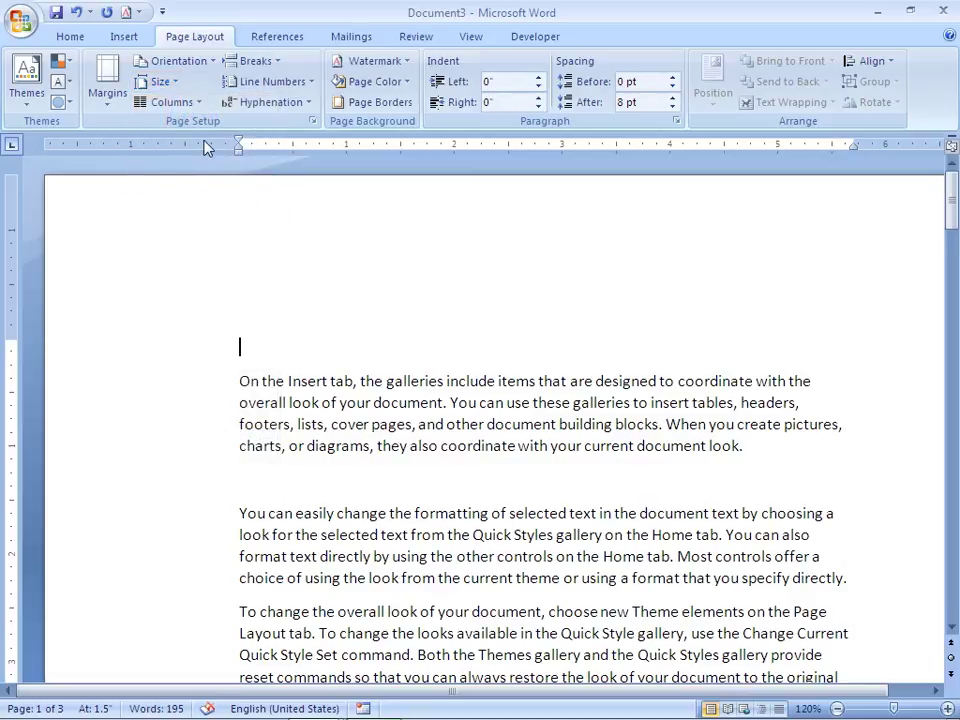
click(178, 88)
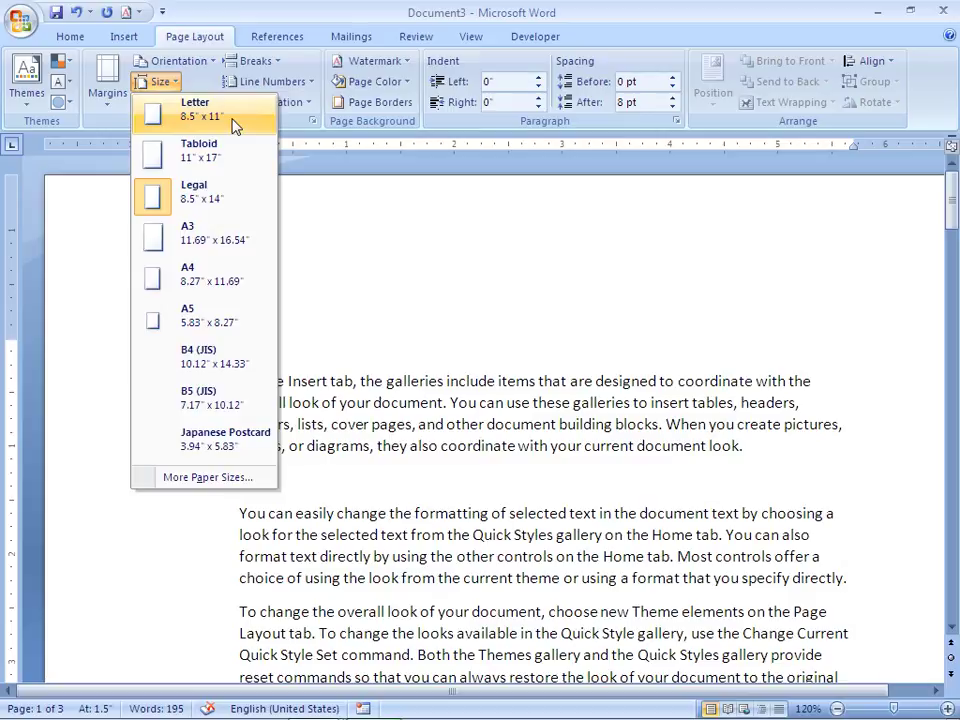
click(240, 204)
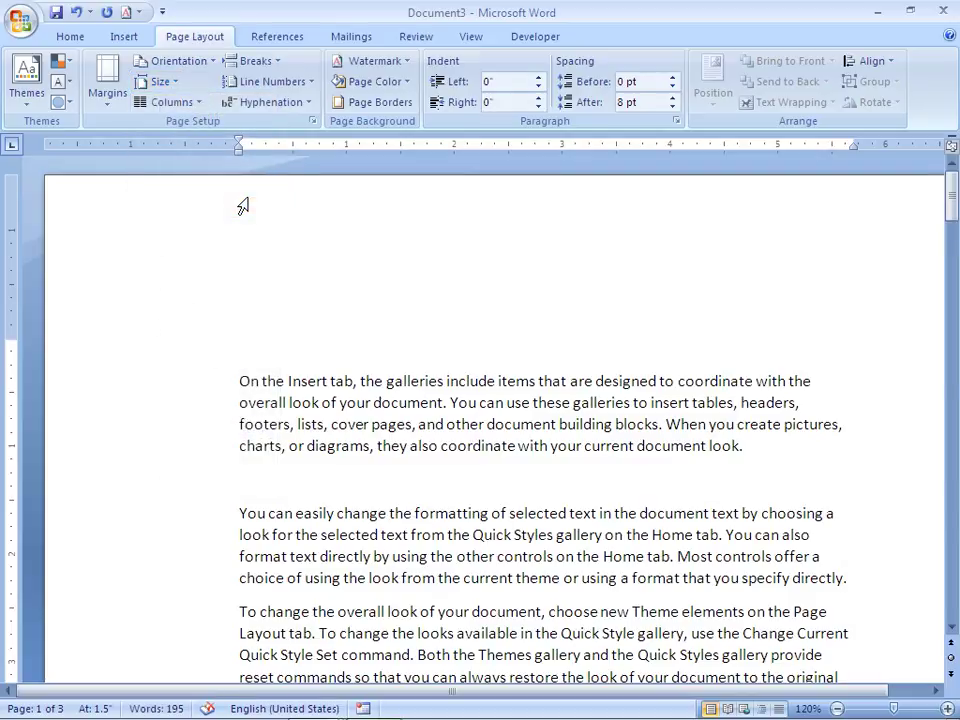
Open the additional paper size settings and define a custom size by reducing the paper height to 13"
click(163, 82)
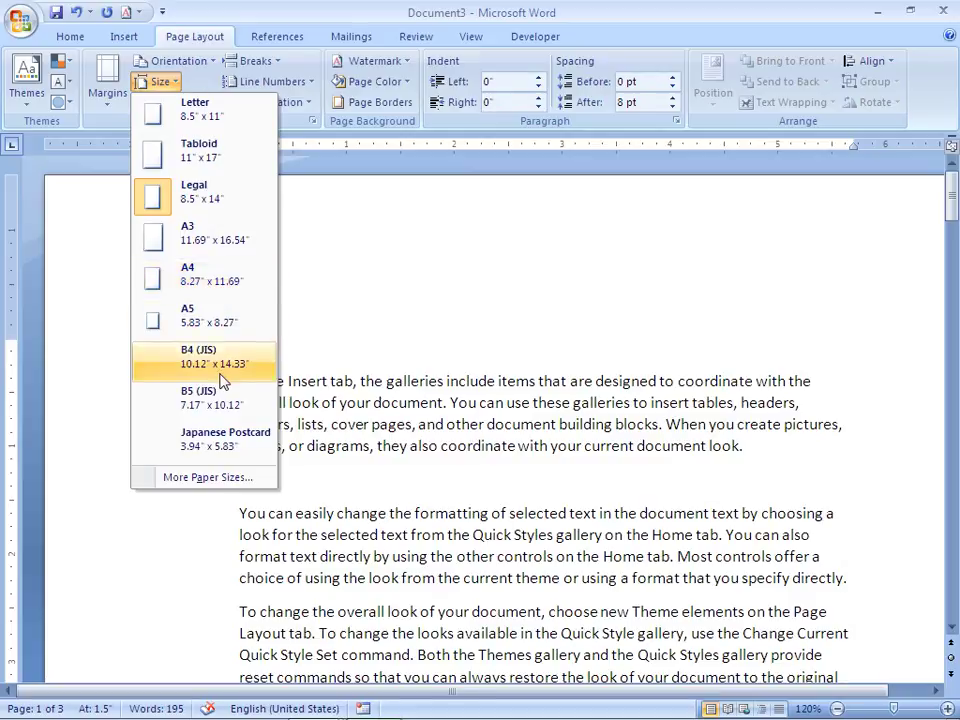
click(208, 477)
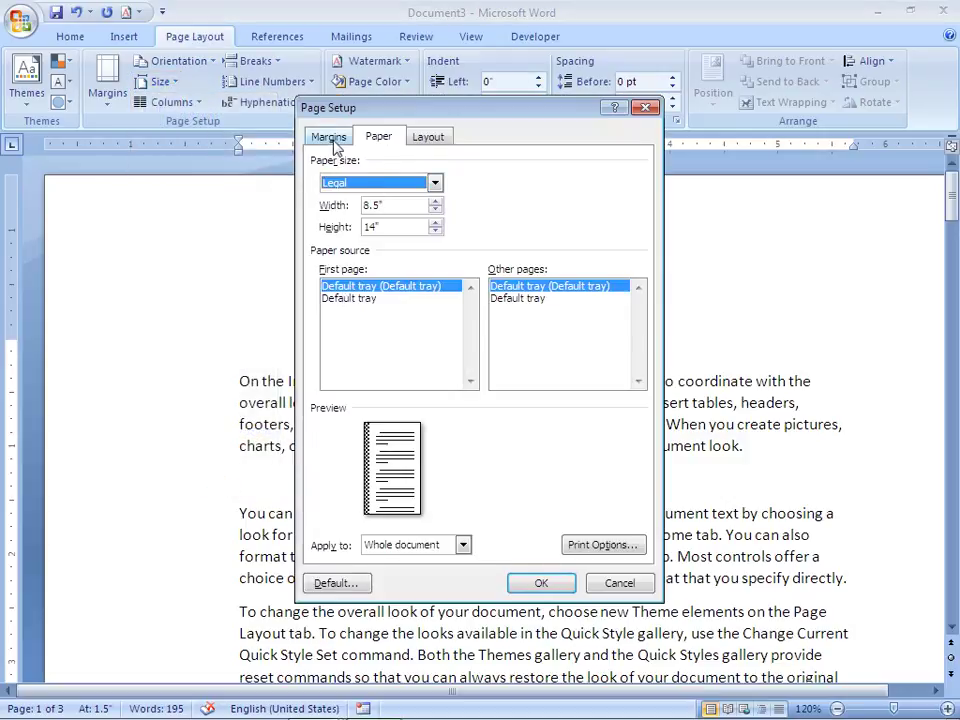
click(396, 206)
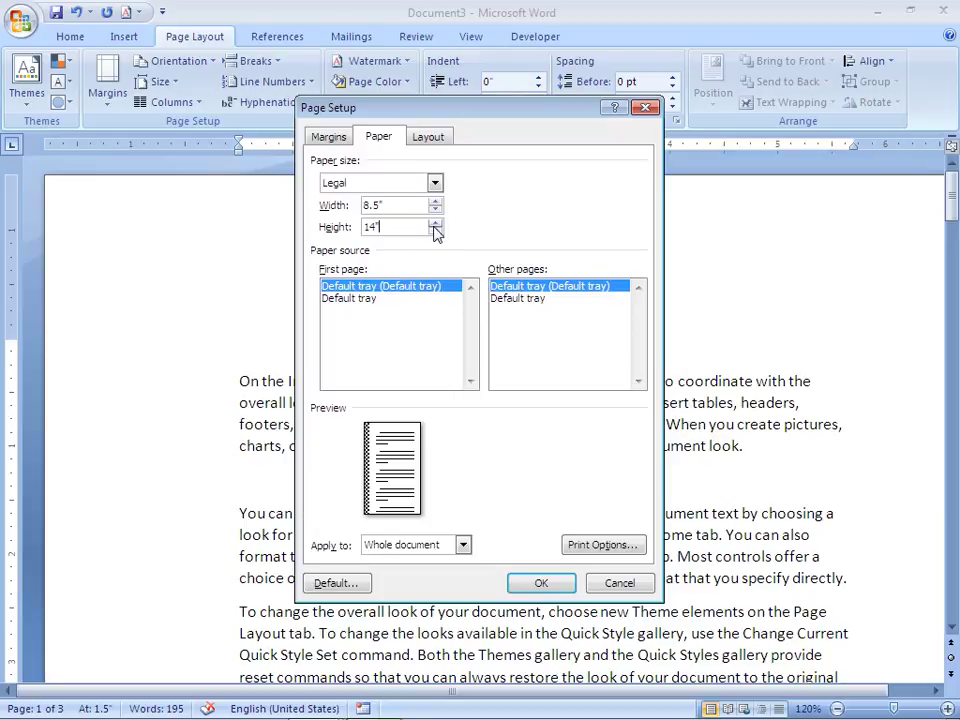
click(435, 231)
click(435, 231)
click(435, 231)
click(435, 231)
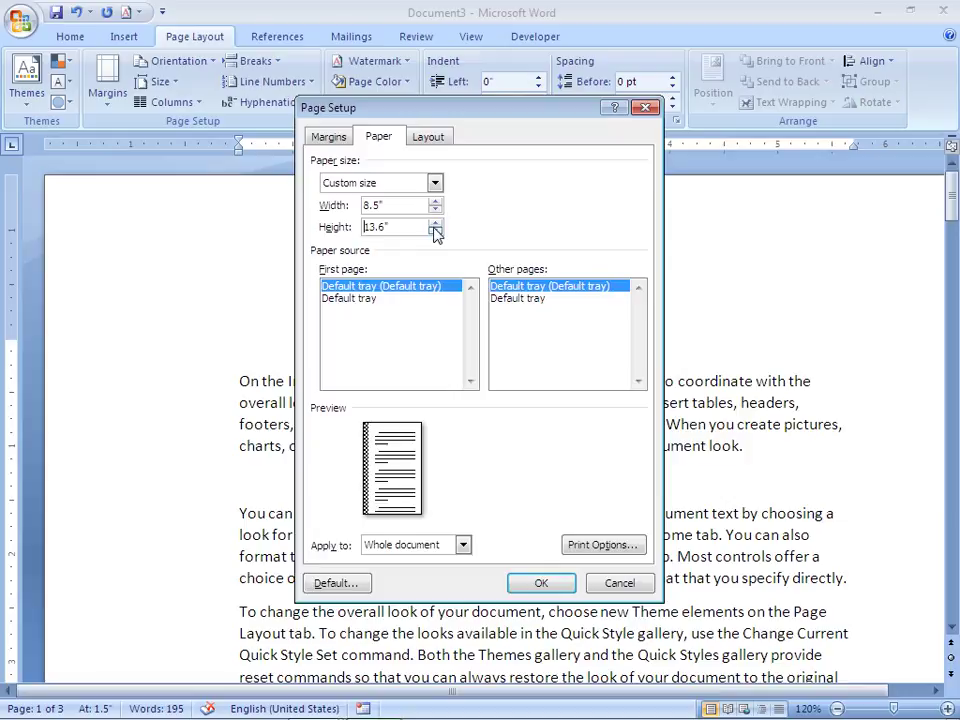
click(435, 231)
click(435, 231)
click(435, 231)
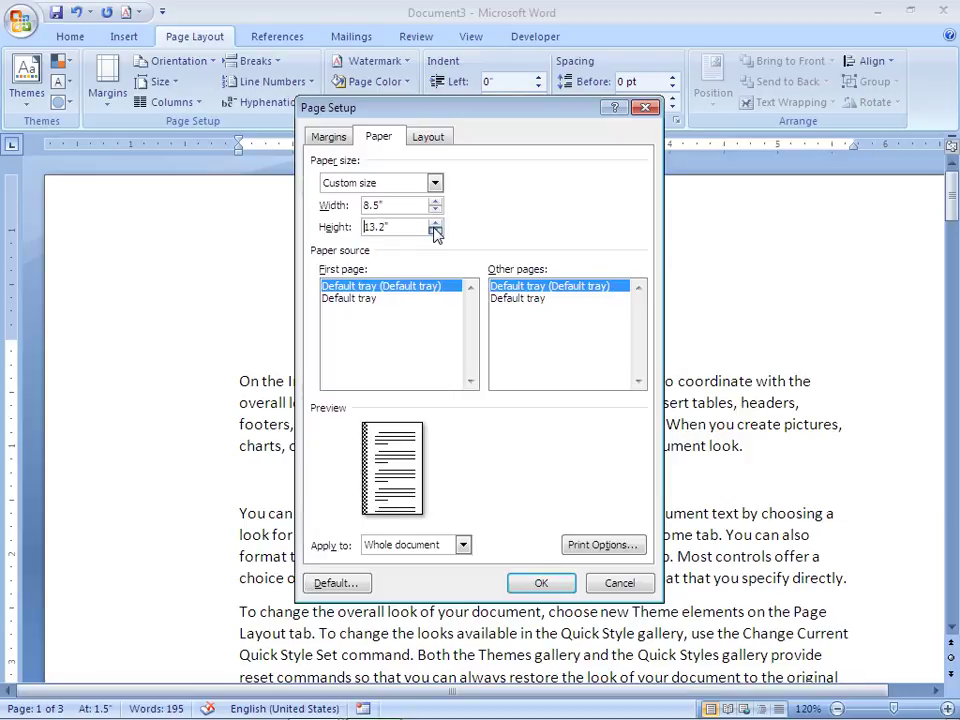
click(435, 231)
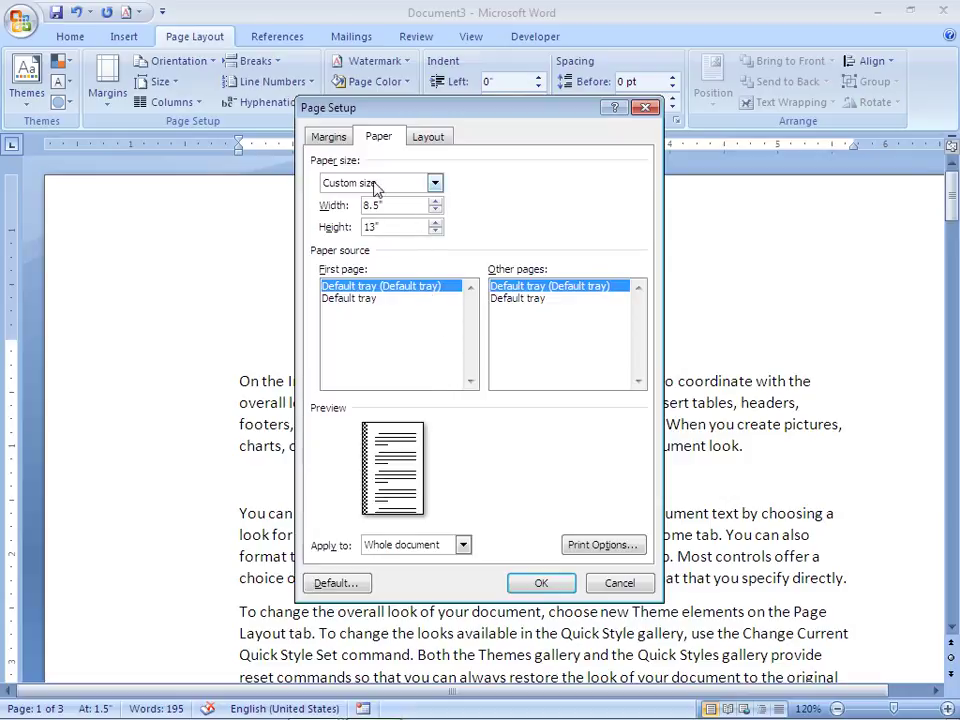
Clear the gutter value in the margins settings and apply the page setup to the whole document
click(330, 137)
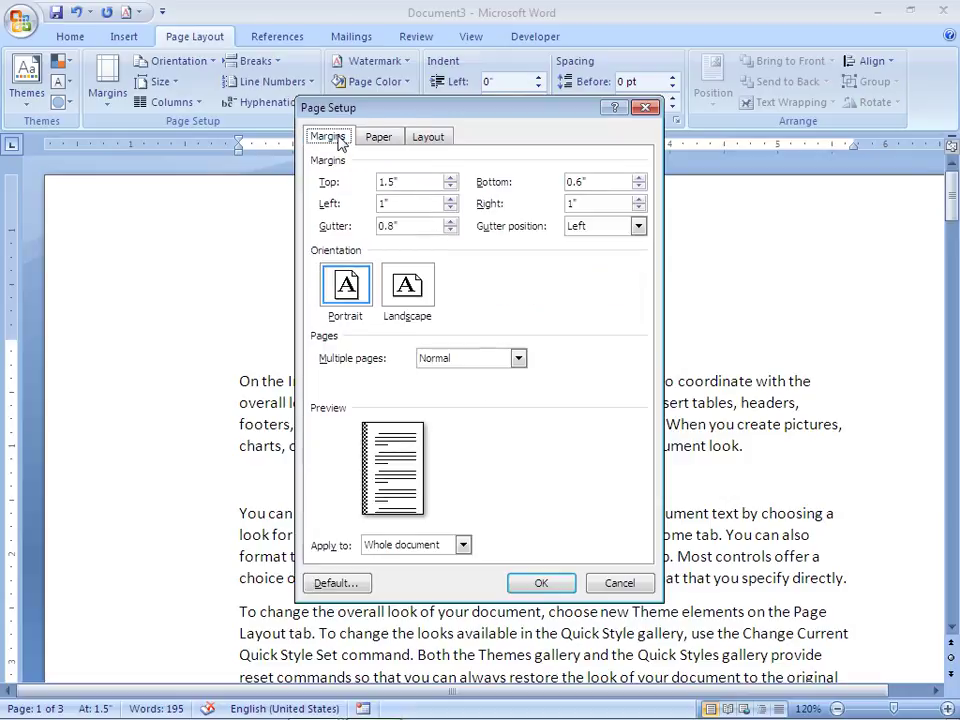
click(399, 225)
key(BackSpace)
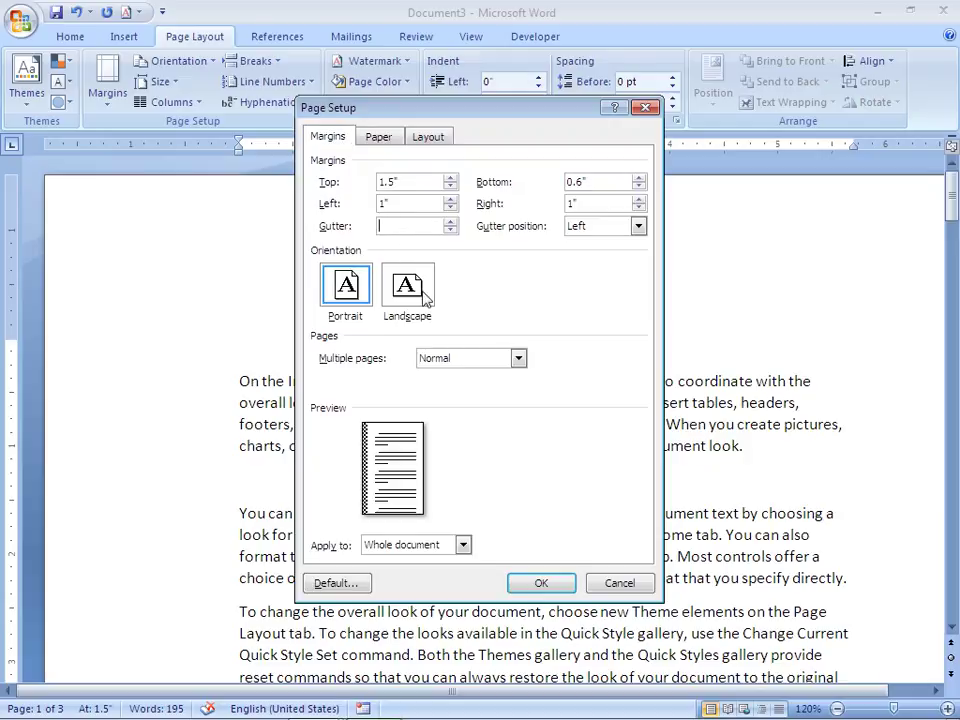
click(532, 584)
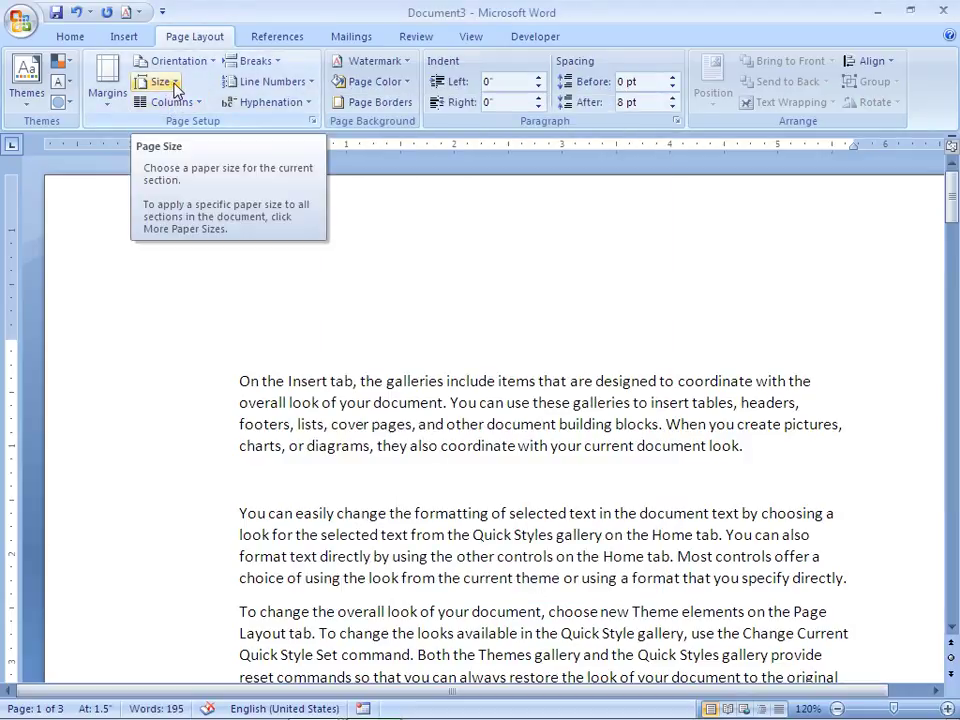
Review the margin settings in Page Setup, opening and closing the dialog three times without changing anything
click(312, 122)
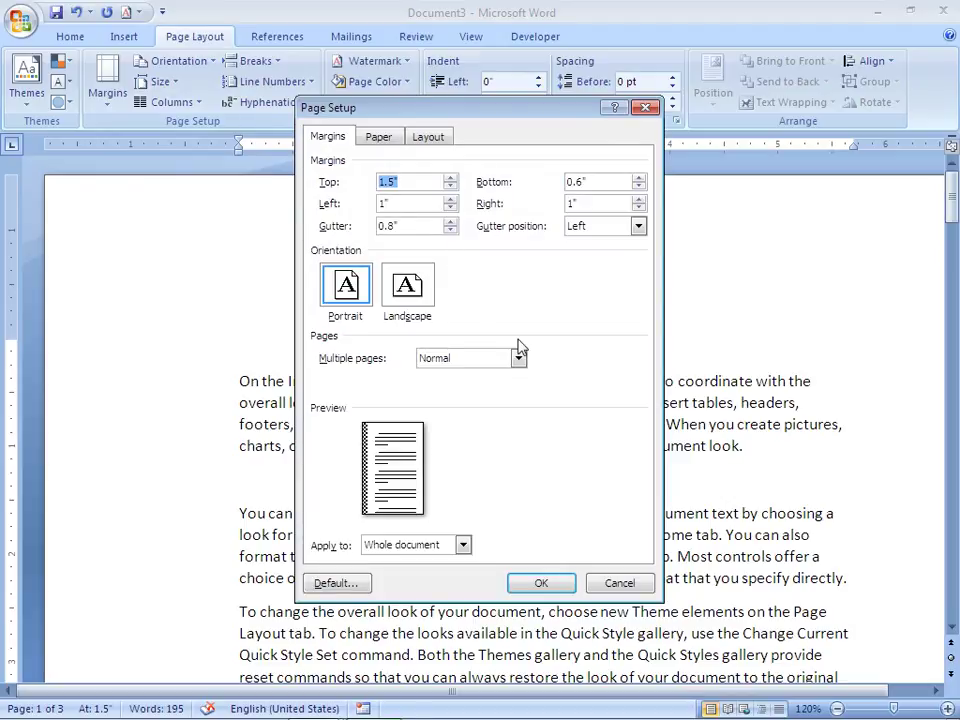
click(548, 584)
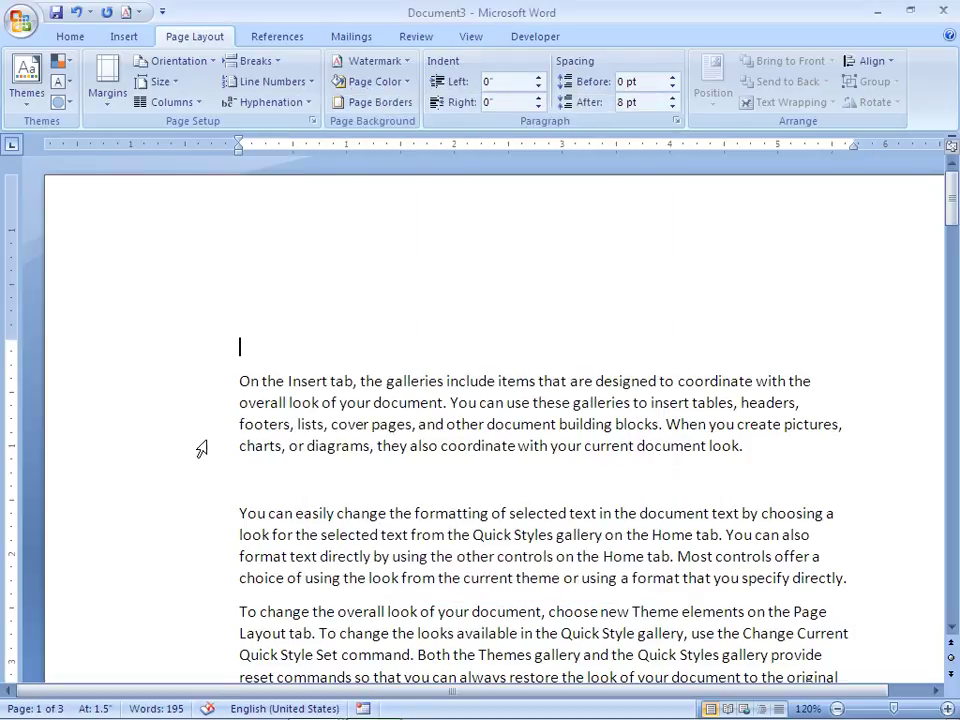
double_click(13, 410)
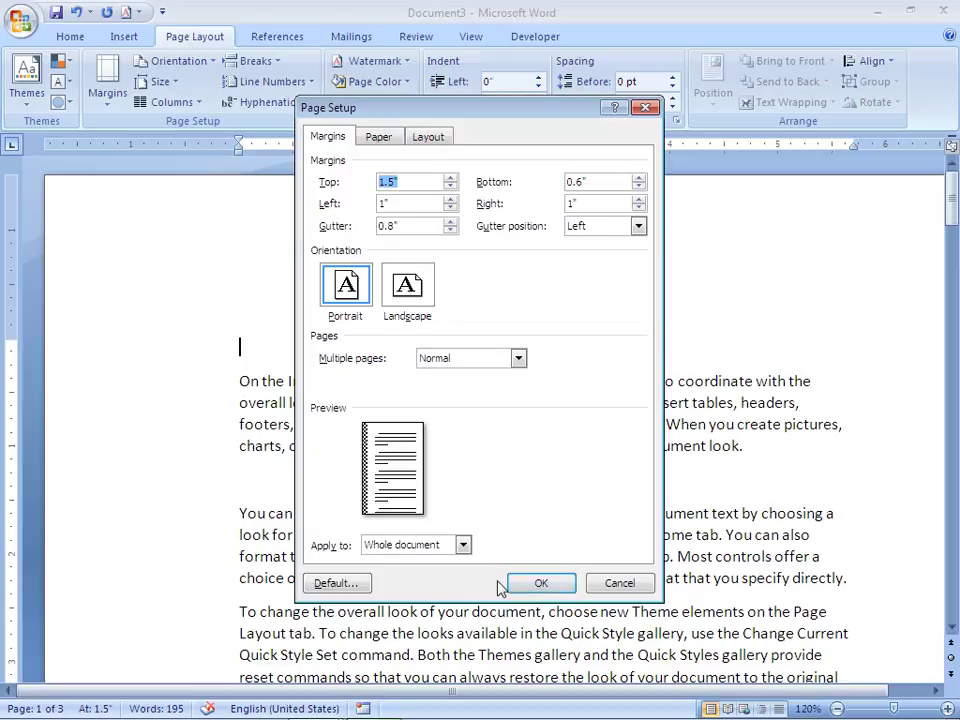
click(541, 584)
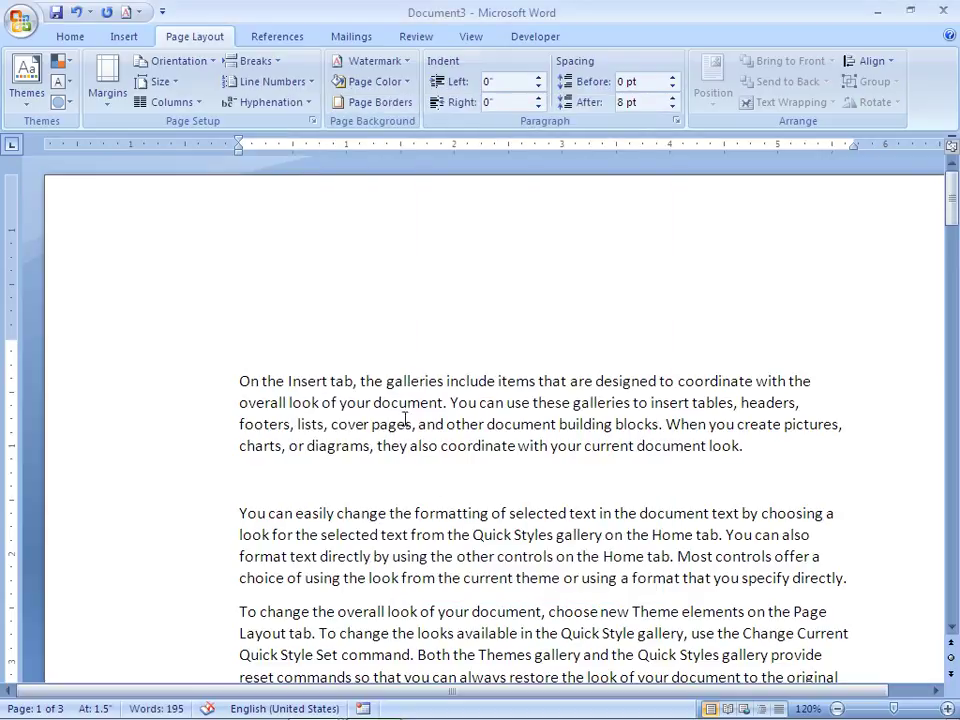
double_click(310, 147)
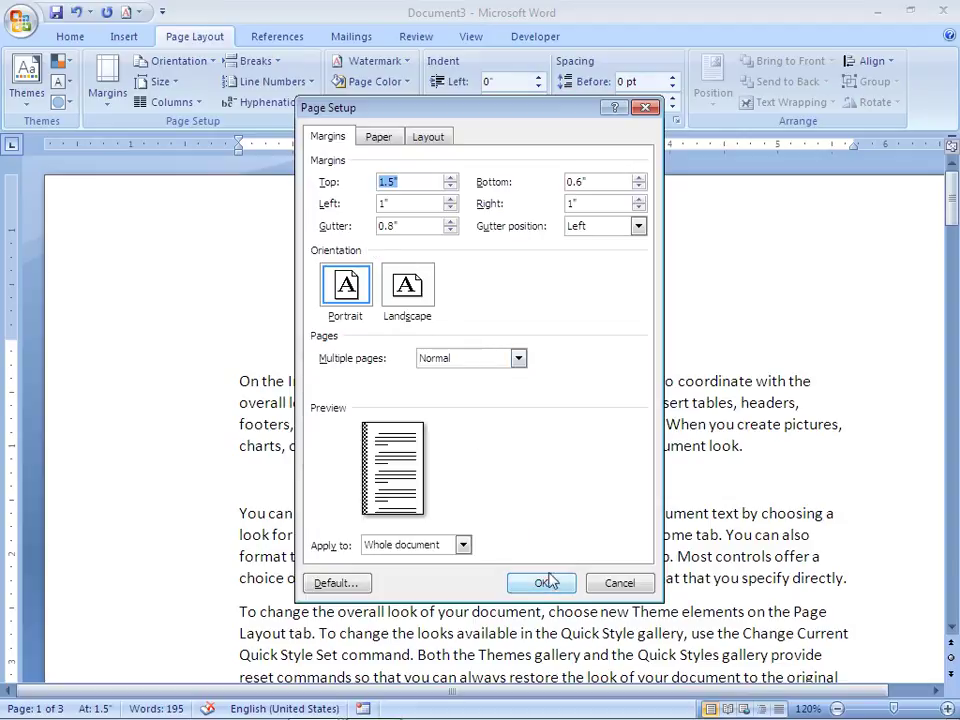
click(607, 583)
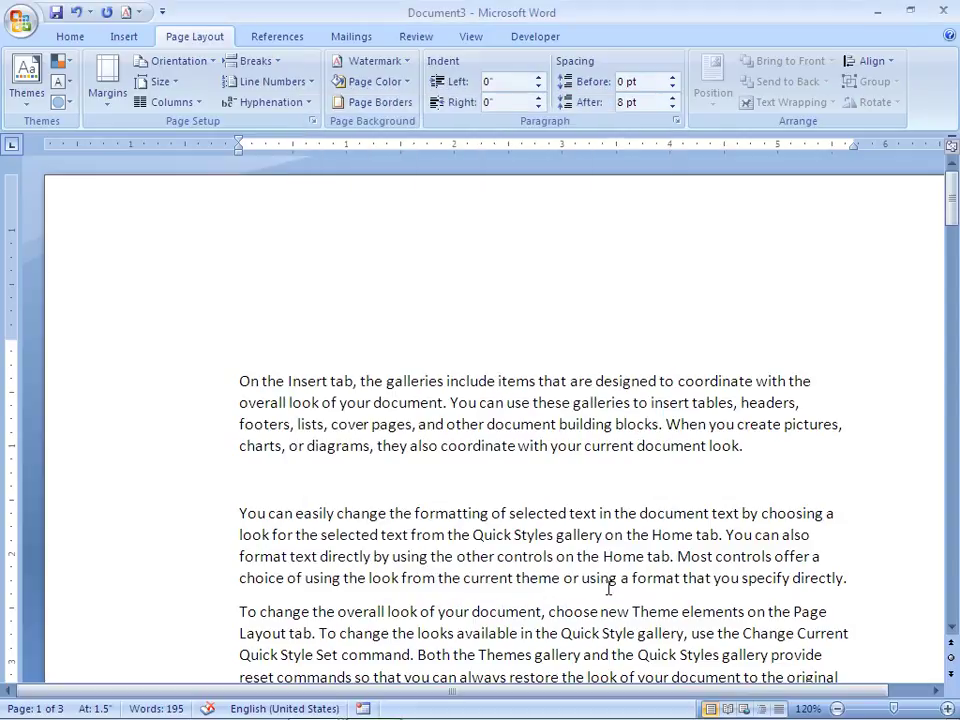